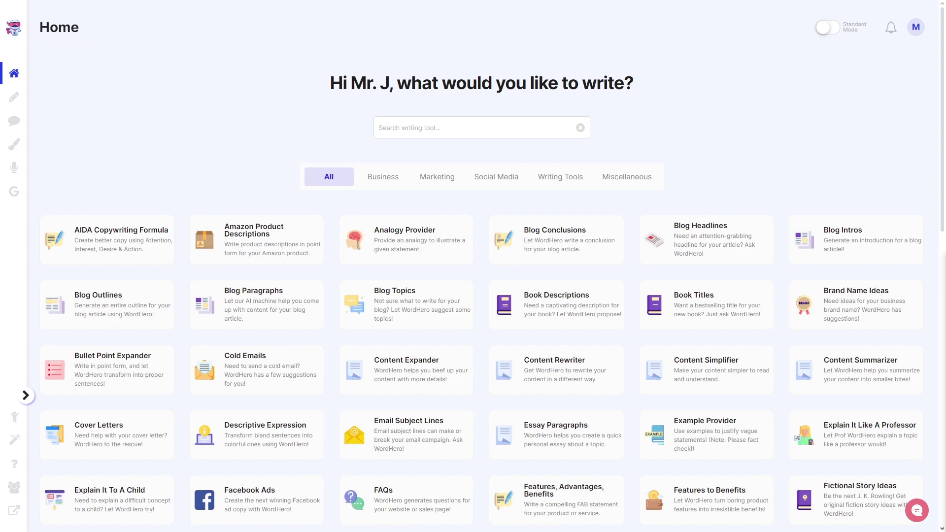
scroll(692, 120, "down", 3)
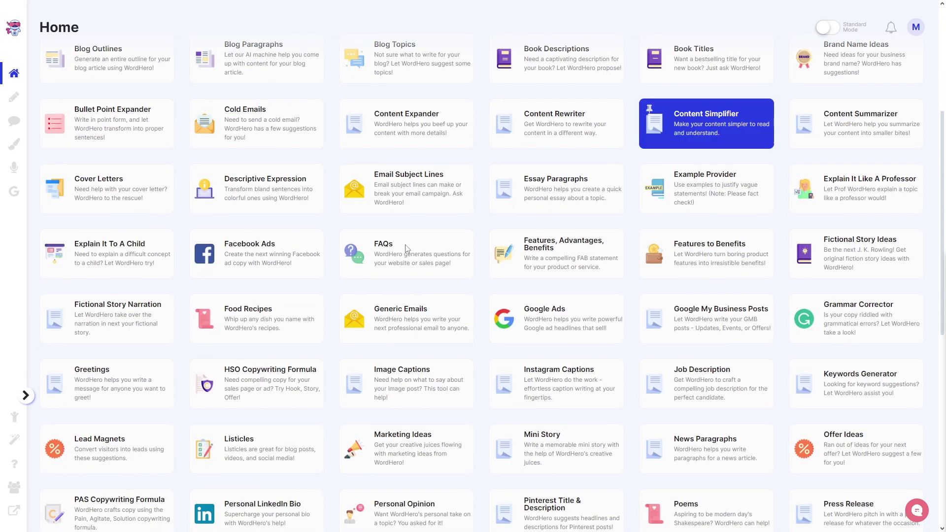
scroll(399, 347, "down", 5)
scroll(329, 213, "up", 5)
scroll(329, 213, "up", 3)
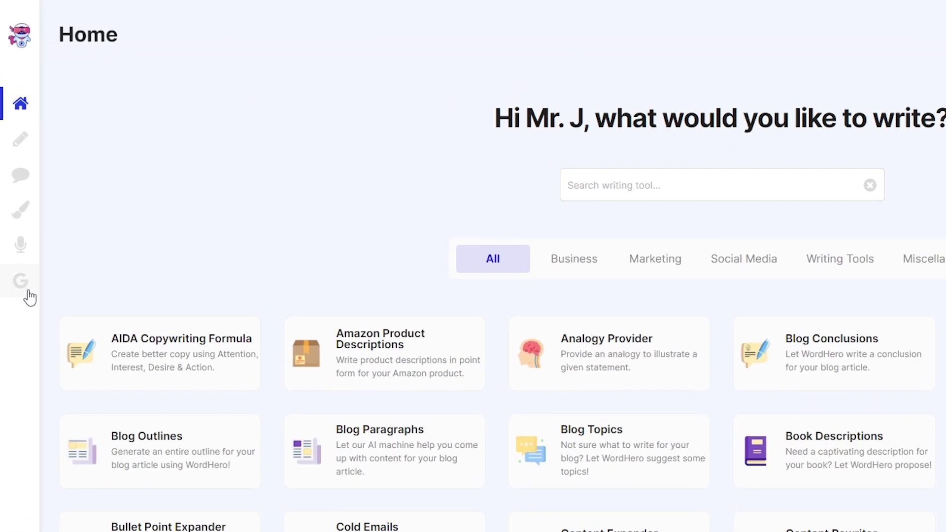
Step: Start a new SEO Planner project and begin naming it 'Men's Clothing'
left_click(28, 294)
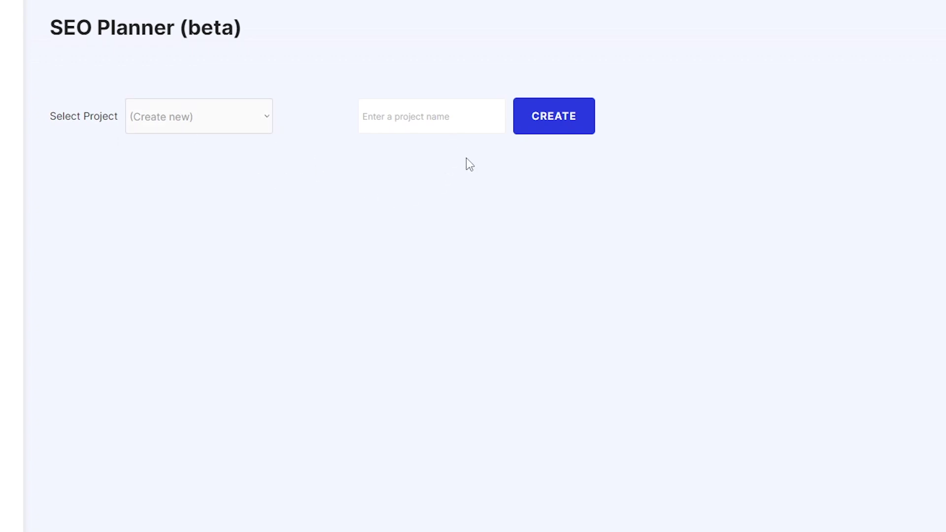
left_click(432, 110)
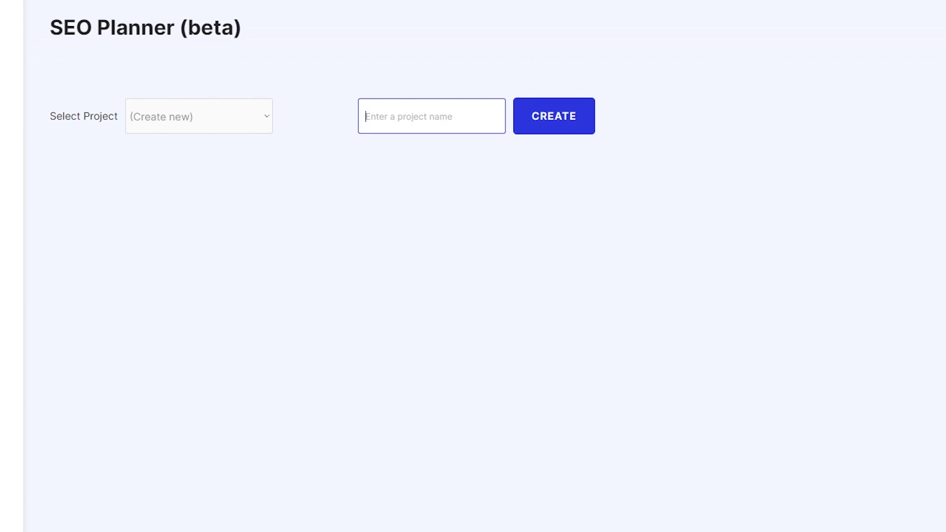
type("Men's Clothing")
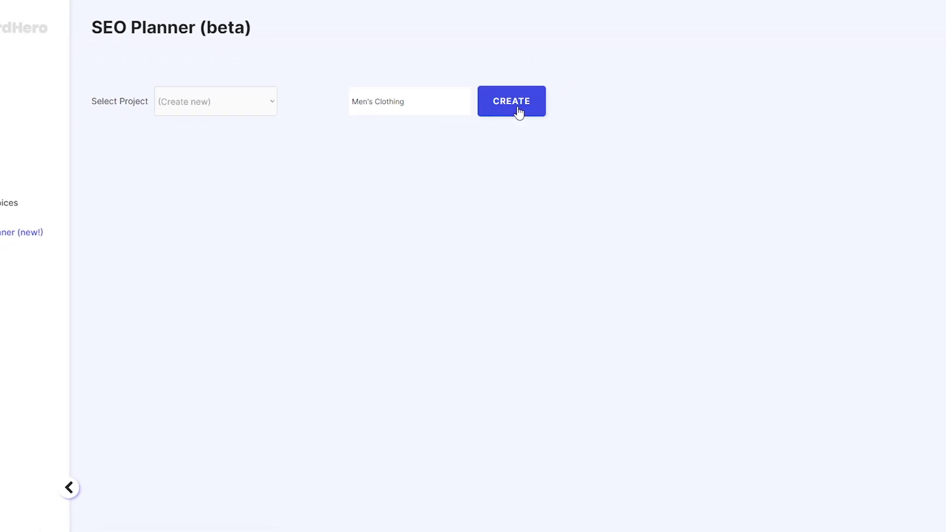
Step: Create the 'Men's Clothing' project and keep it selected in the project list
left_click(554, 118)
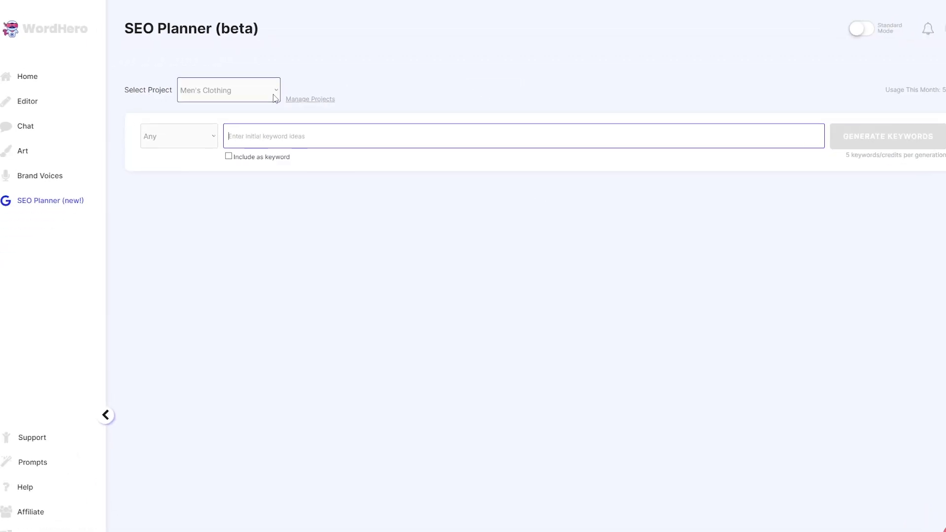
left_click(216, 93)
left_click(520, 131)
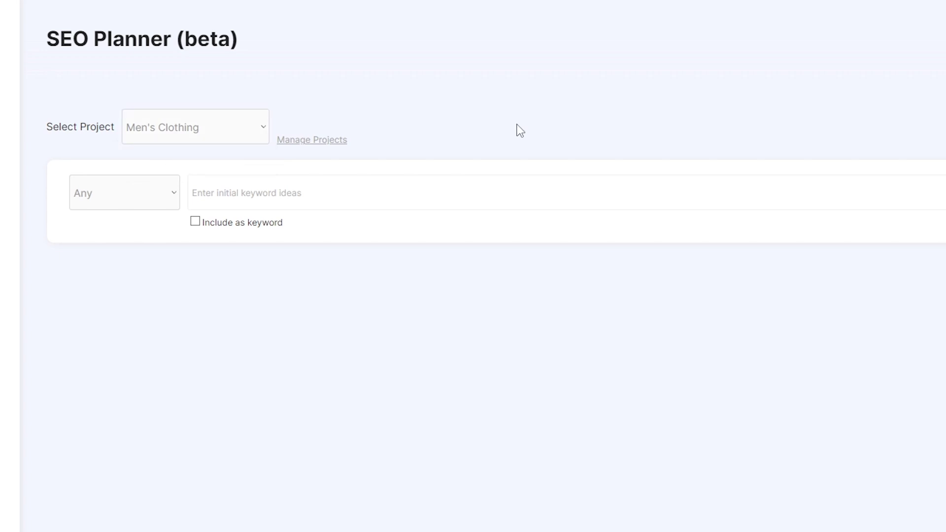
left_click(200, 128)
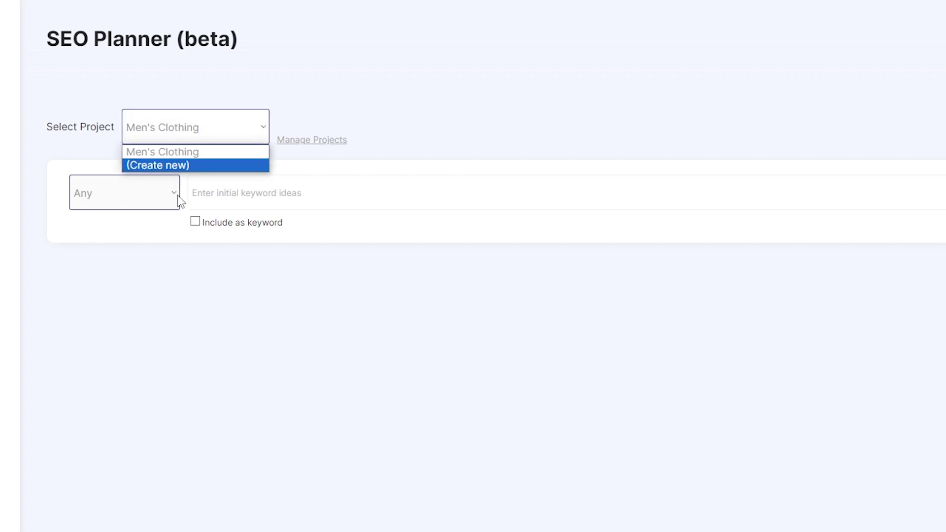
left_click(540, 118)
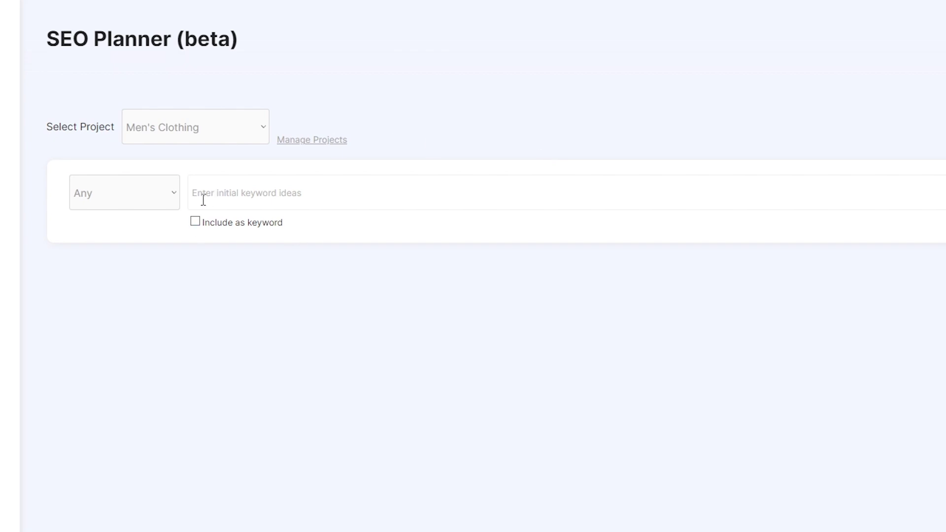
Step: Review the keyword type options: Geo-targeted, High intent, Long tail, Short tail
left_click(170, 201)
left_click(157, 194)
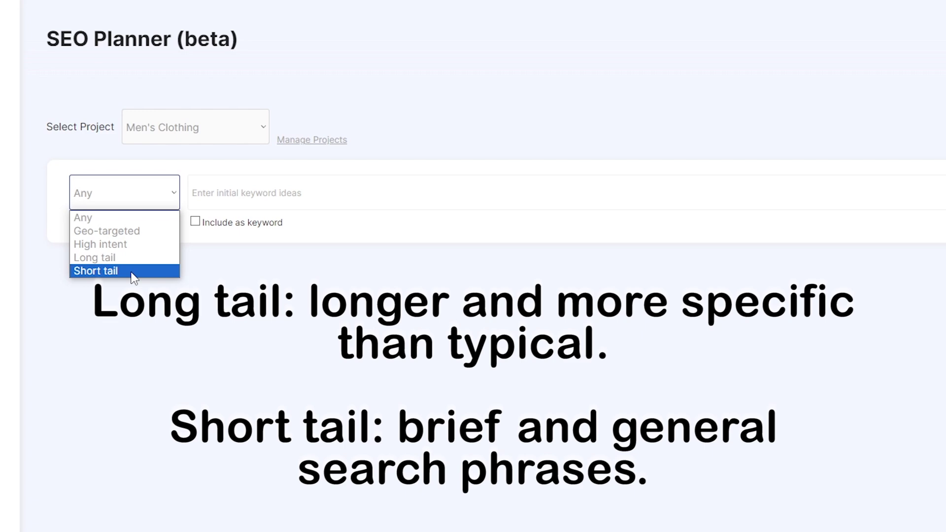
Step: Leave the type at Any and generate keywords from the seed 'Men's Clothing'
left_click(84, 218)
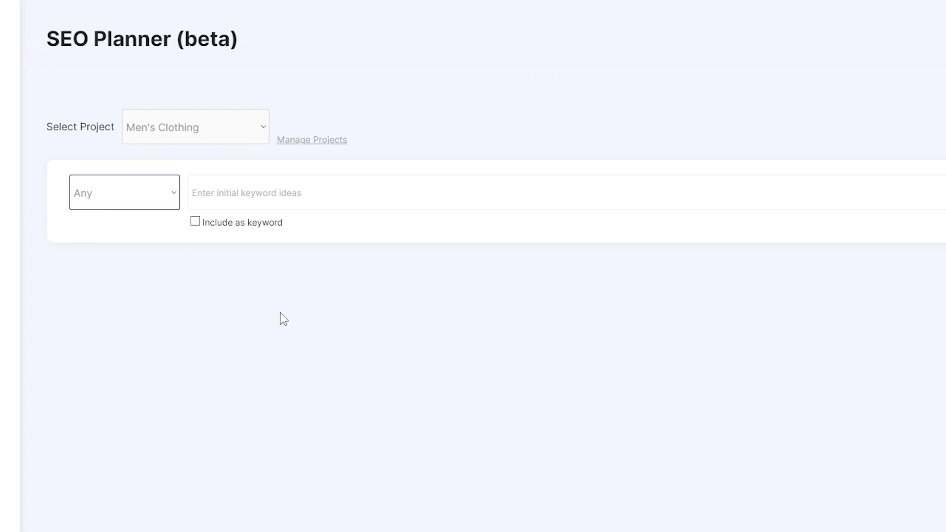
left_click(281, 319)
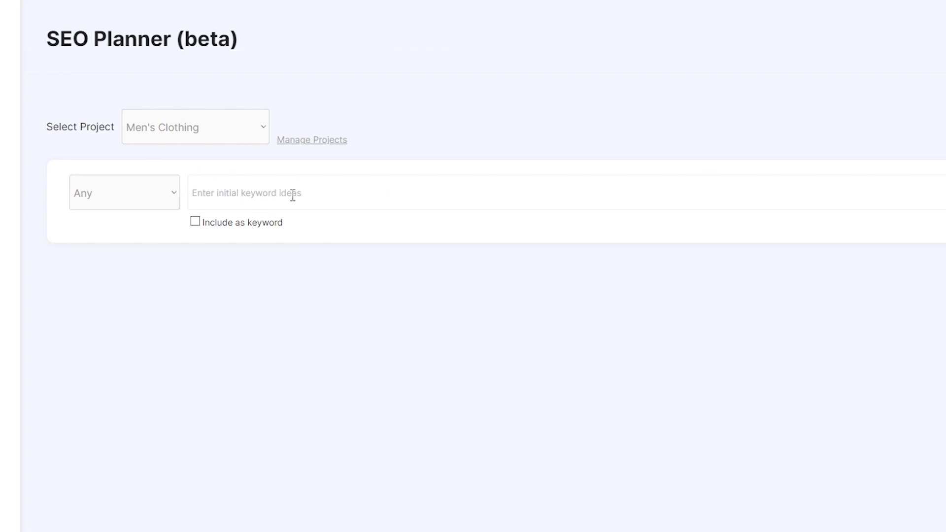
left_click(323, 194)
type("Men's Clothing")
left_click(427, 365)
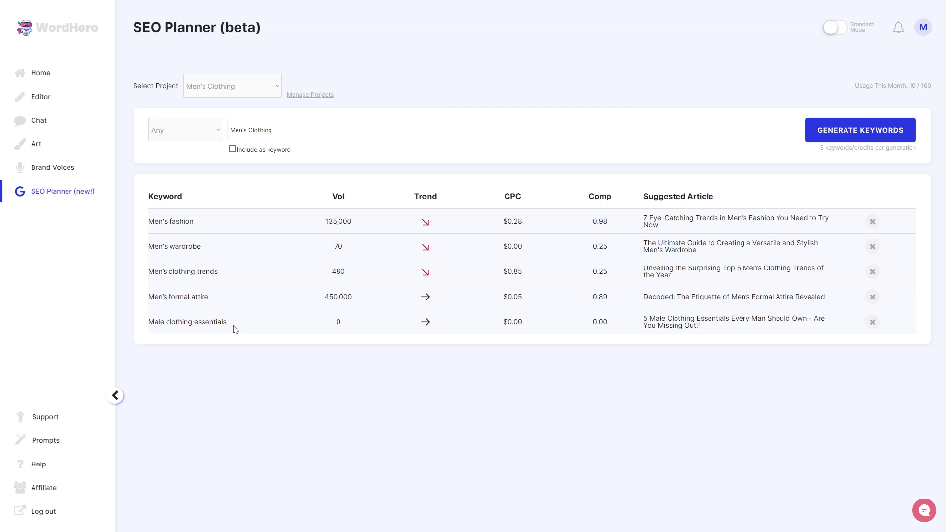
Step: Sort the five keywords alphabetically so 'Men's wardrobe' sits at the top
left_click(180, 199)
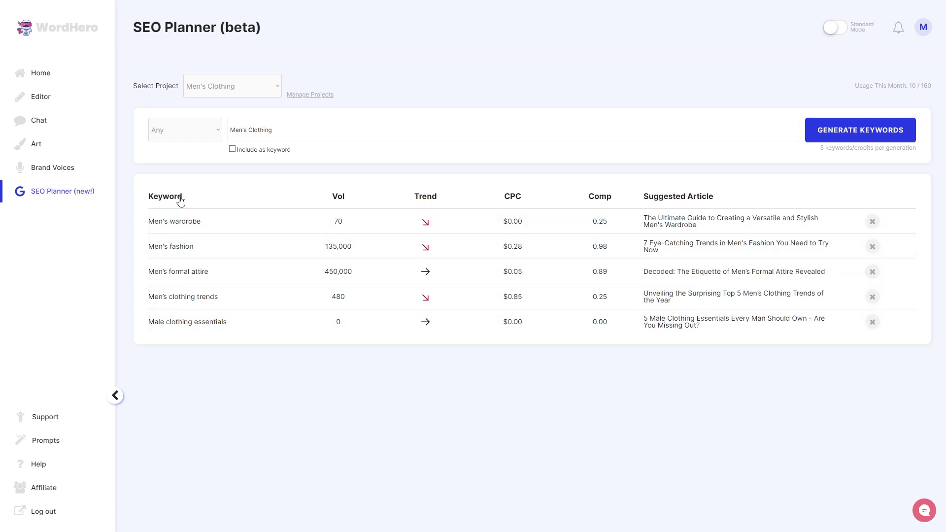
left_click(179, 200)
left_click(175, 203)
left_click(172, 202)
Step: Sort by the Vol column, highest first, with 'Men's formal attire' at 450,000 leading
left_click(342, 205)
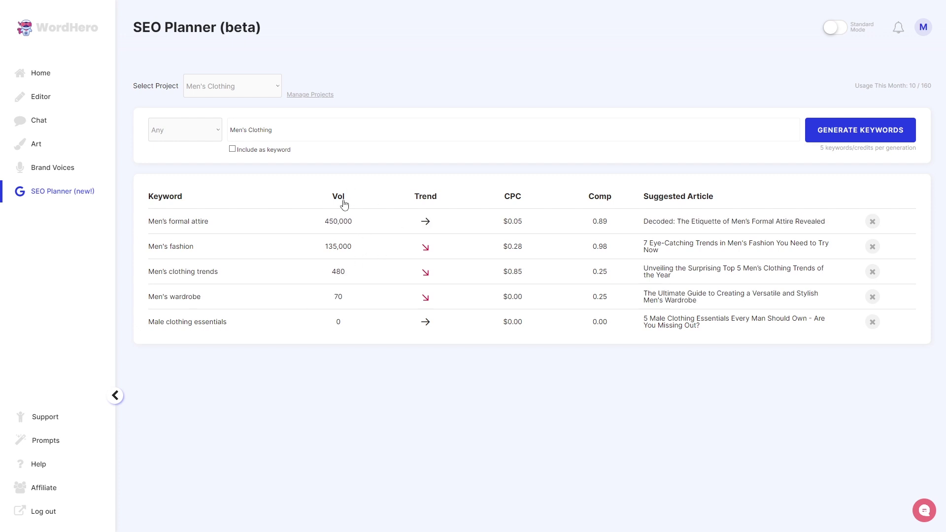
left_click(343, 204)
Step: Generate four more keywords, including 'Men's apparel' and 'Designer men's clothing'
left_click(846, 140)
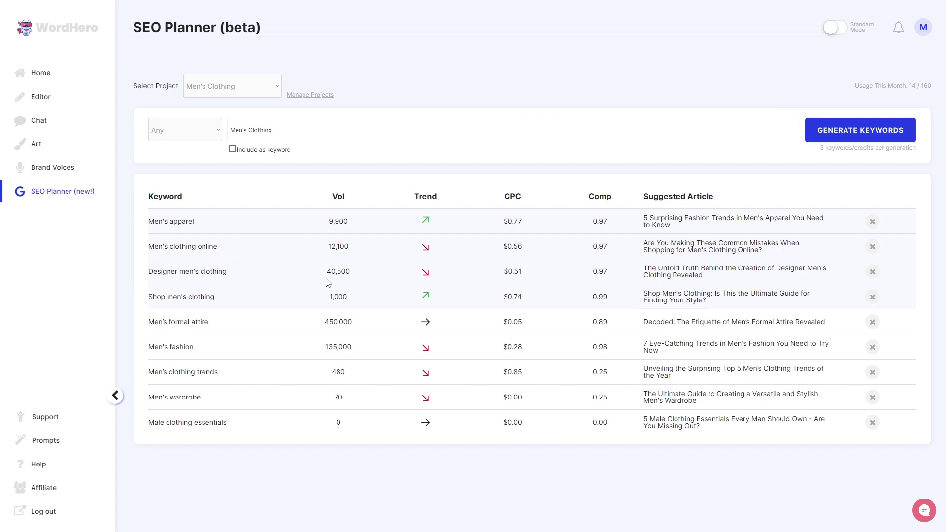
Step: Re-sort the nine keywords by volume descending, led by 'Men's formal attire' at 450,000
left_click(170, 200)
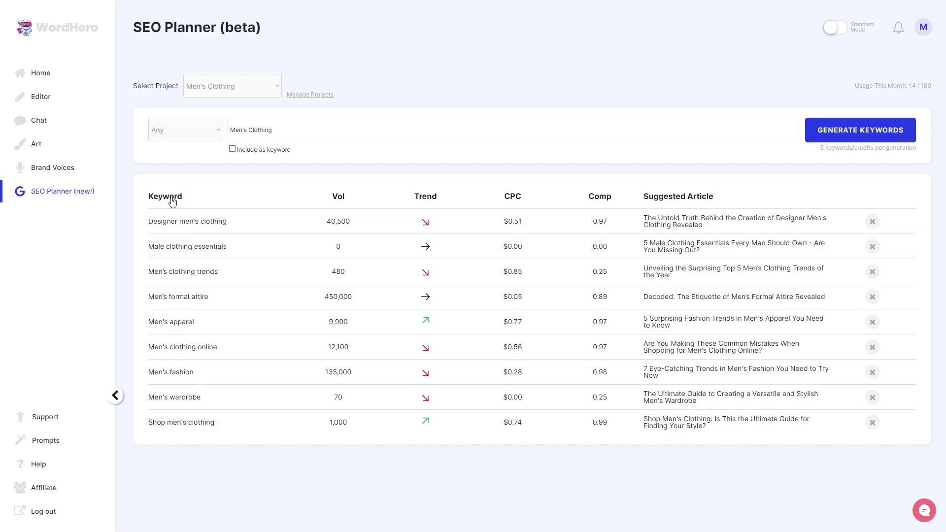
left_click(337, 200)
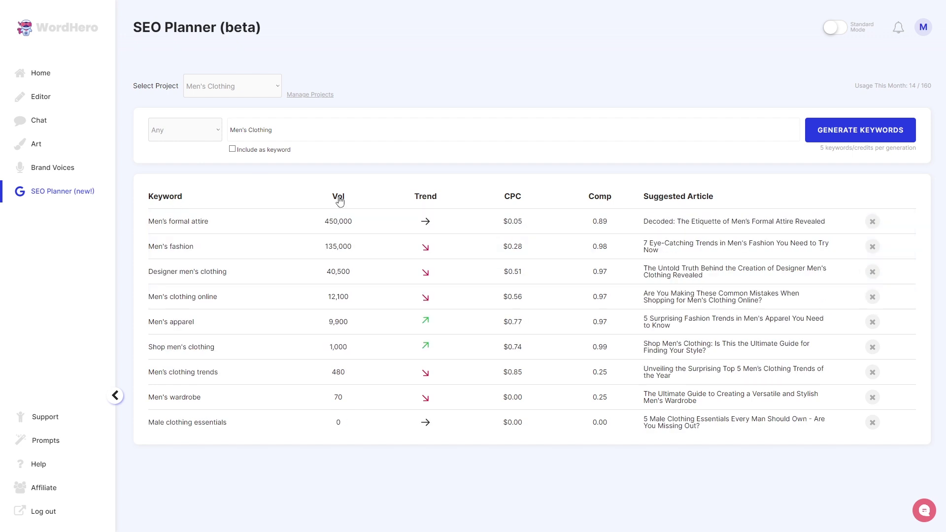